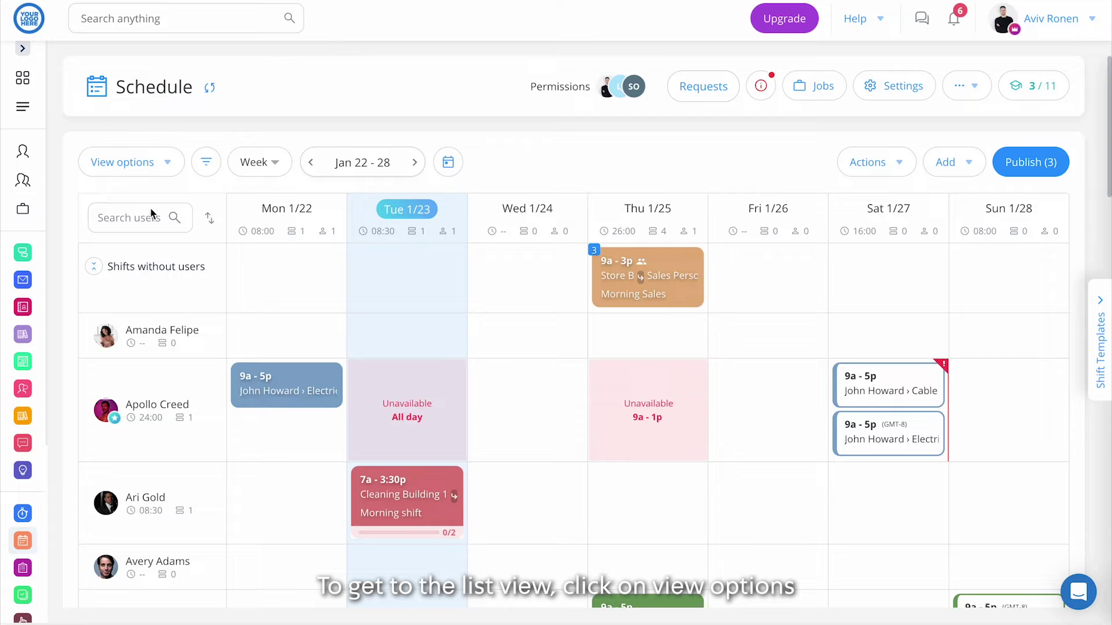
Step: Switch the schedule to List view and scroll across the table to review its columns
click(167, 164)
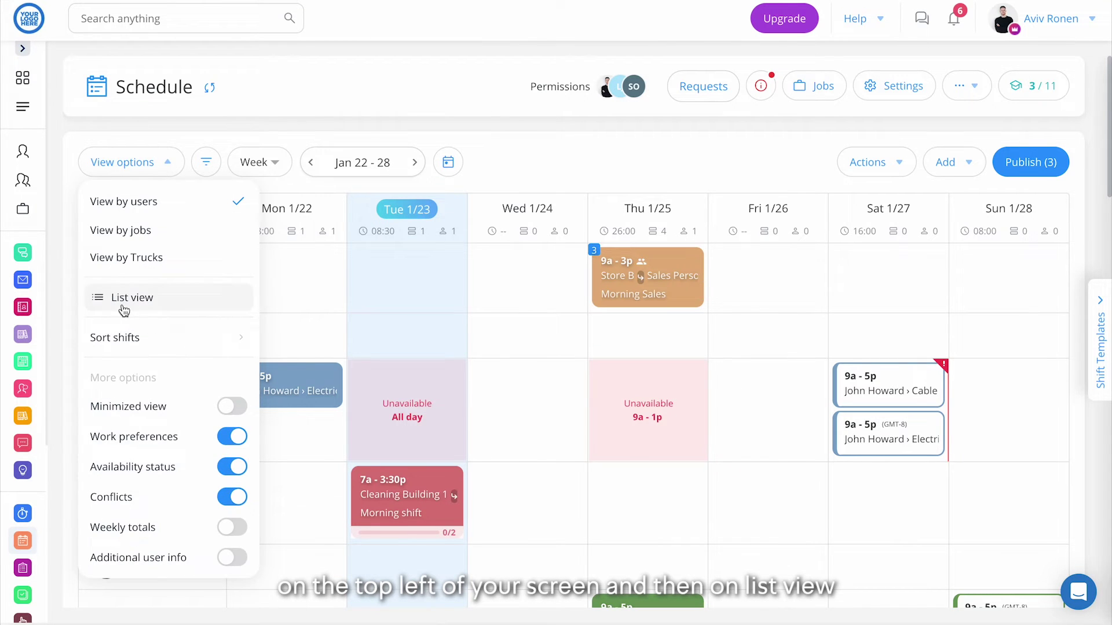
click(167, 305)
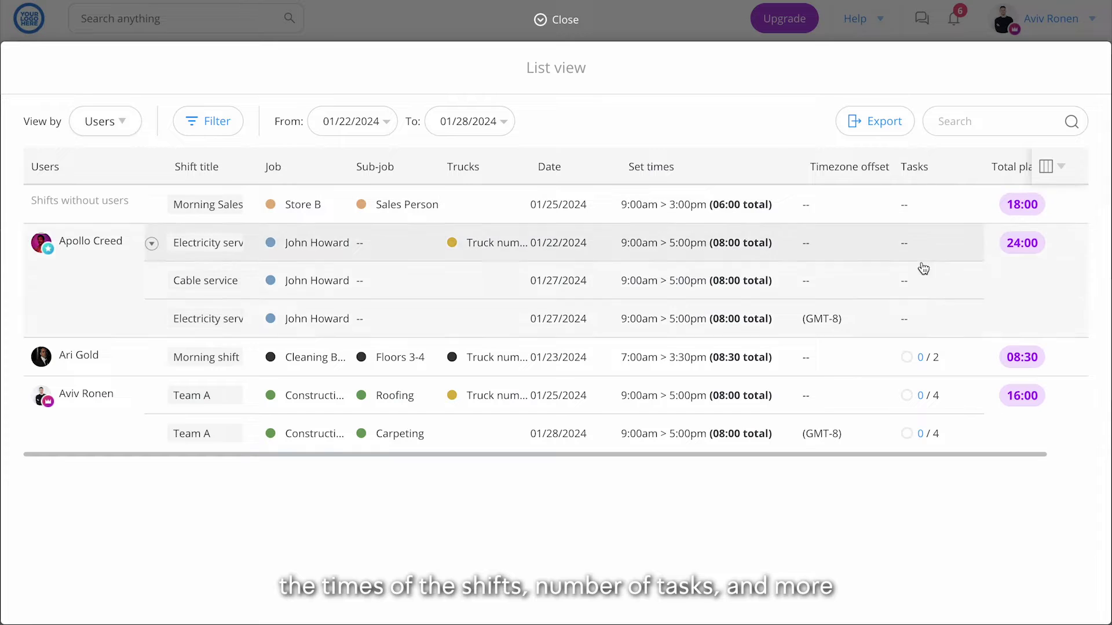
mouse_move(926, 357)
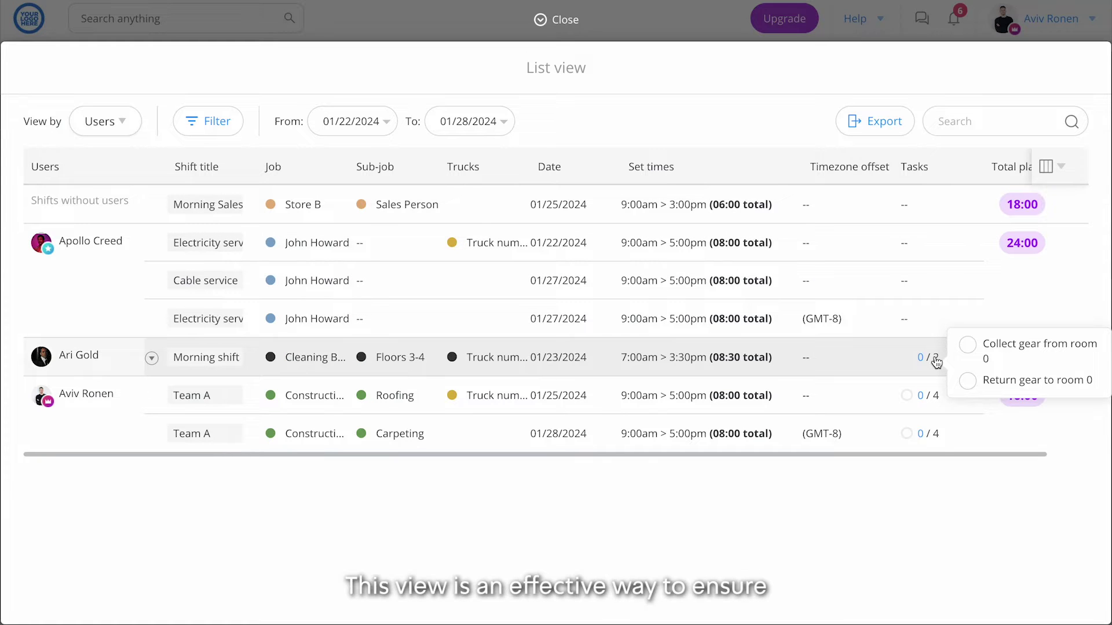
scroll(957, 236, right, 1)
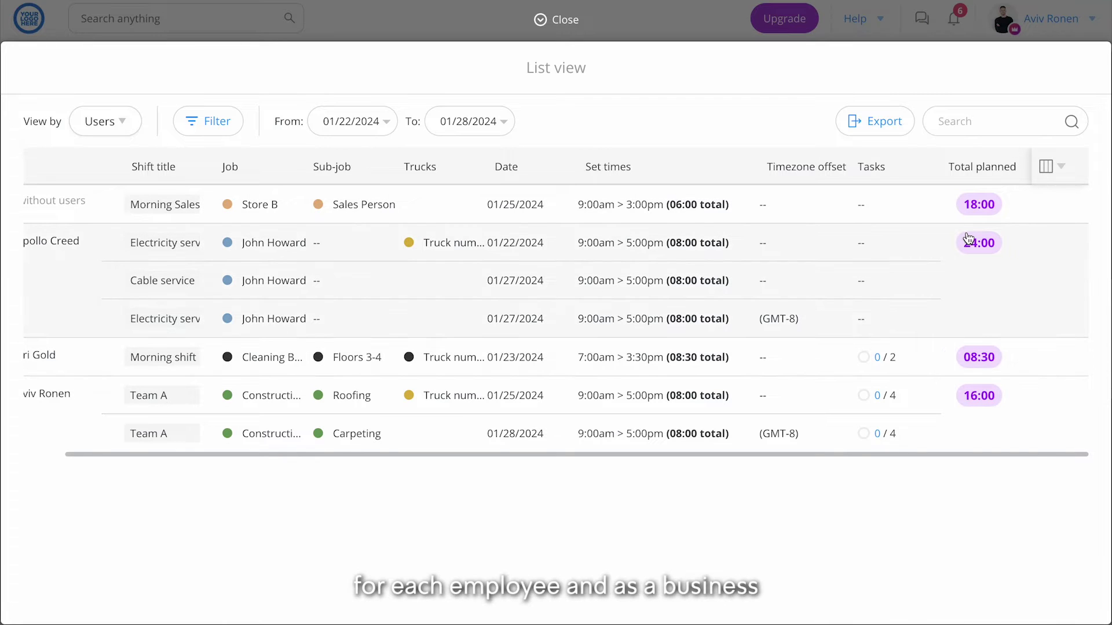
scroll(969, 238, left, 1)
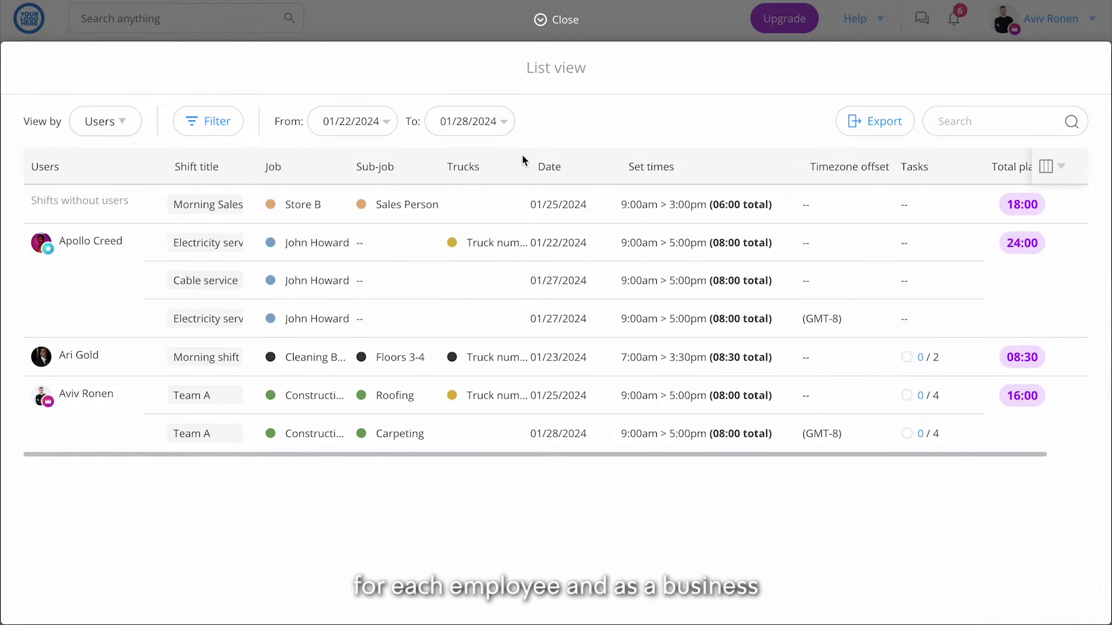
Step: Change the list's View by grouping from Users to Job
click(129, 125)
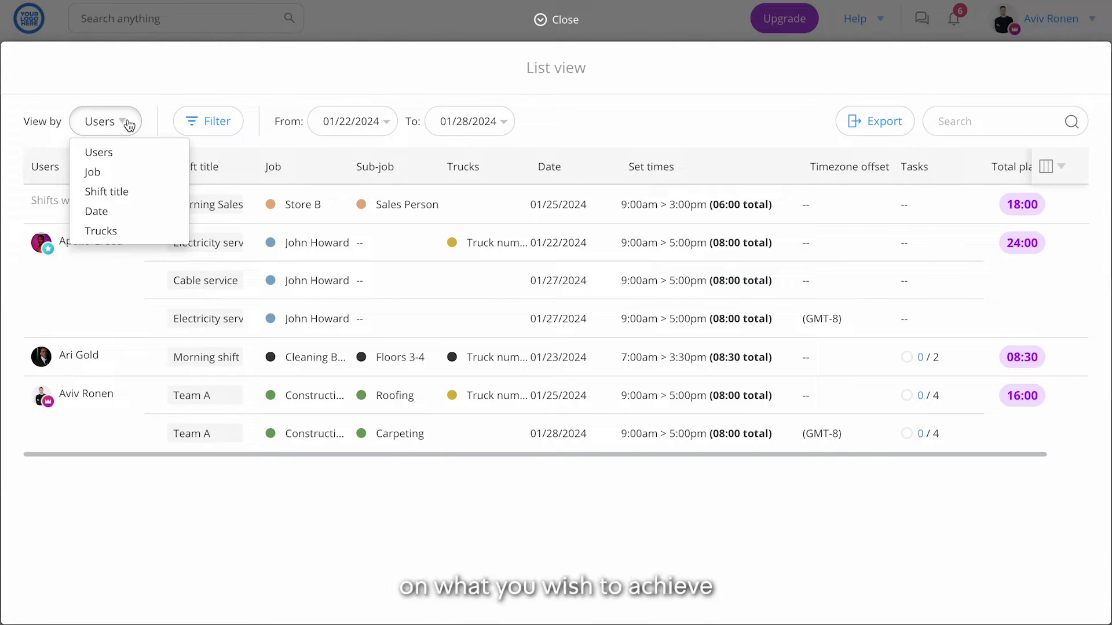
click(131, 171)
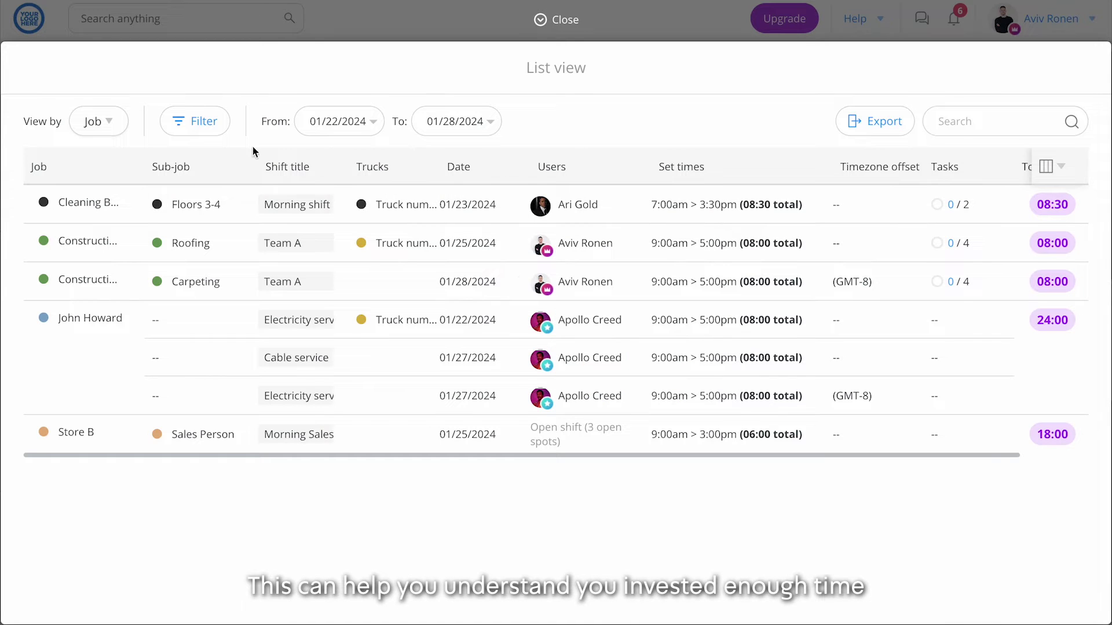
Step: Regroup the shift list by Date, then by Trucks, then back to Users
click(114, 128)
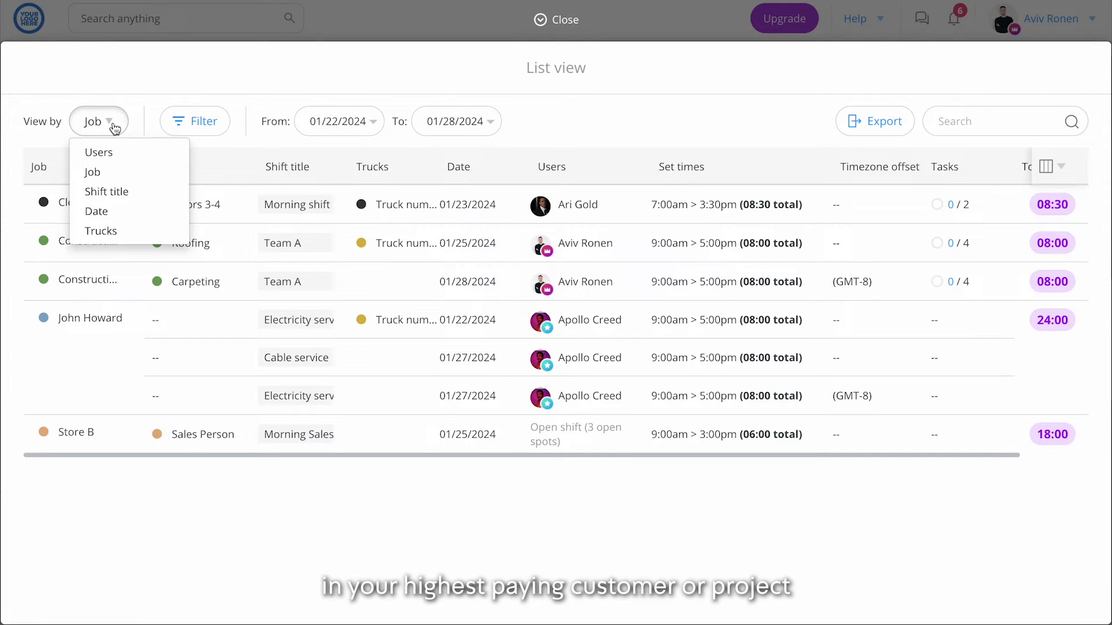
click(129, 215)
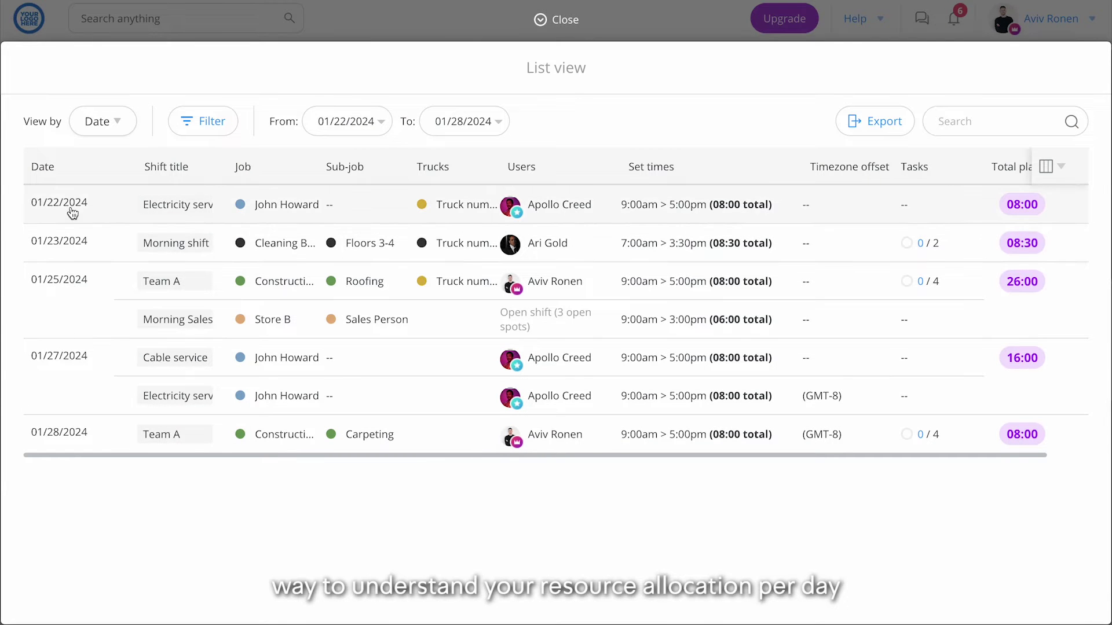
click(118, 128)
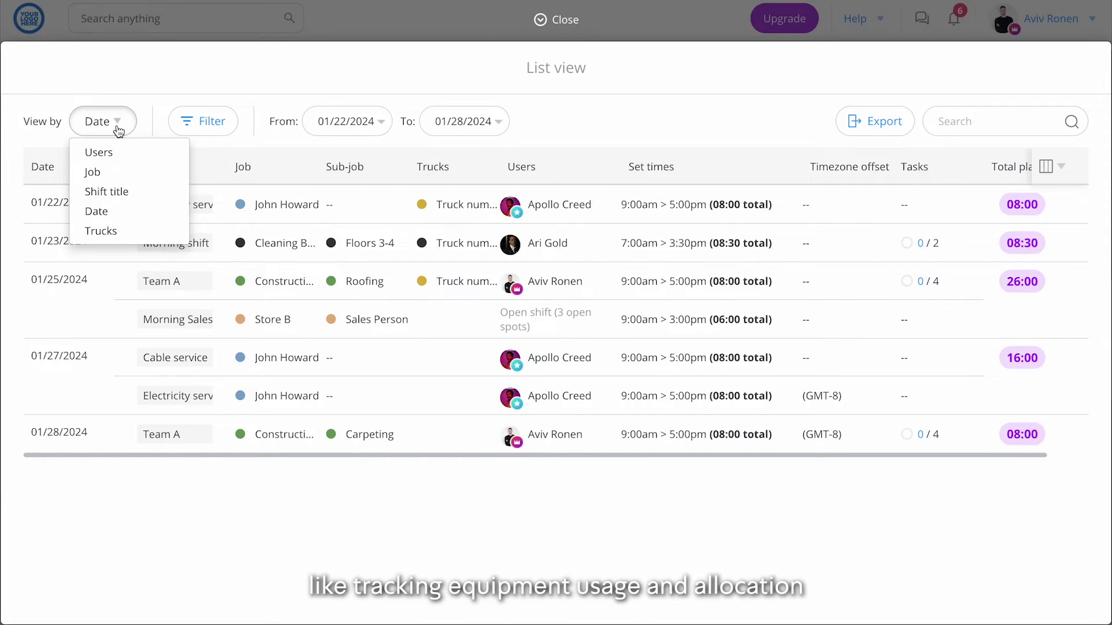
click(129, 233)
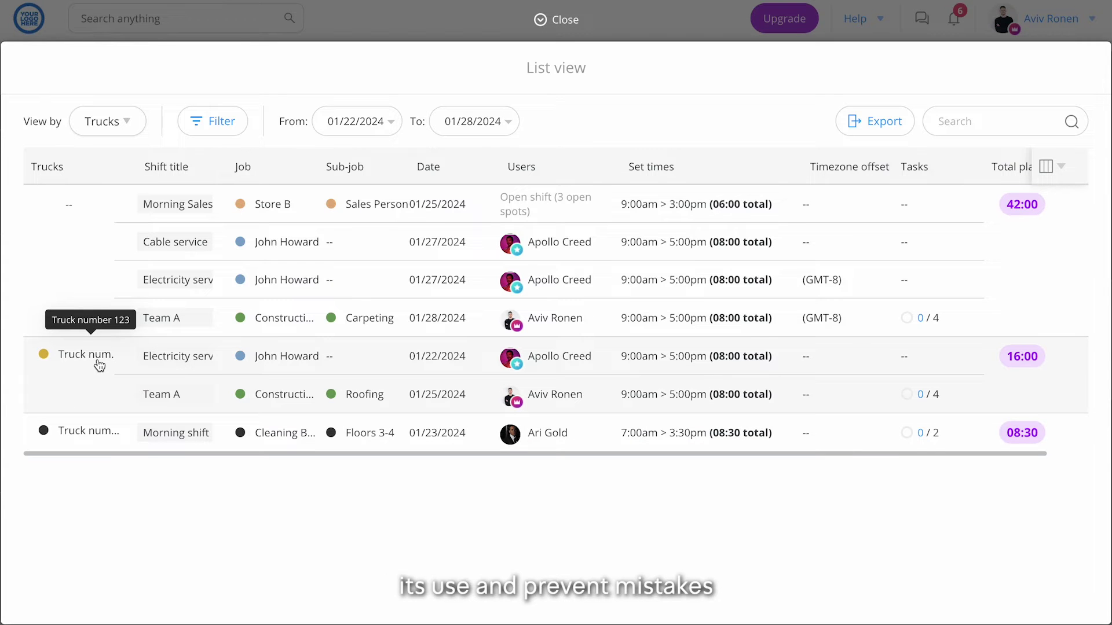
click(109, 130)
click(110, 152)
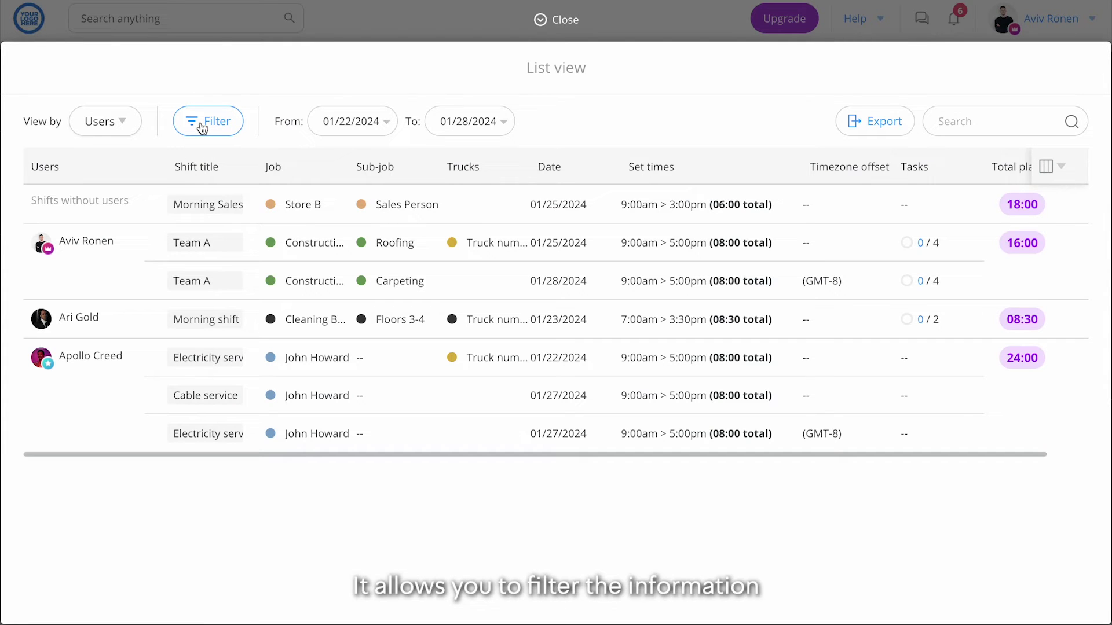
Step: Add a filter condition and choose Available users from the Feature usage fields
click(202, 128)
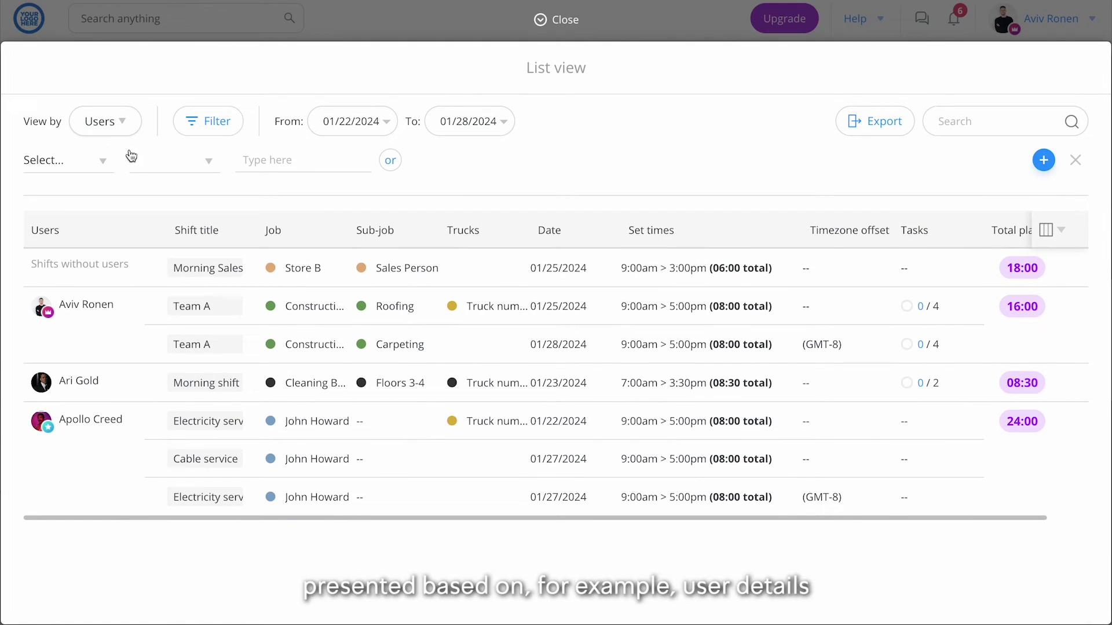
click(108, 167)
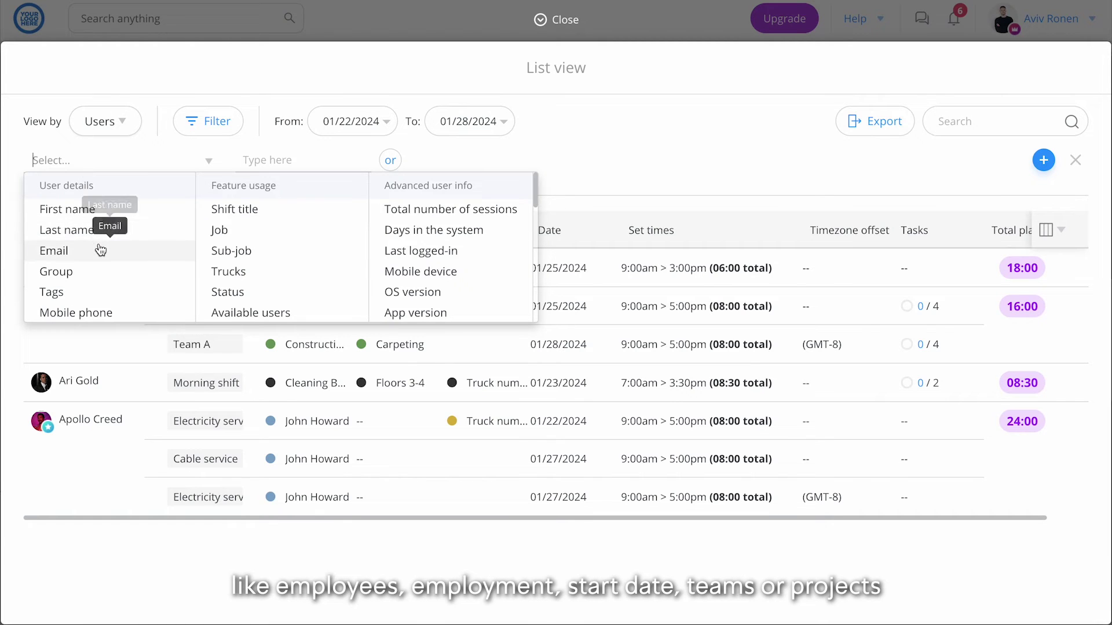
scroll(101, 249, down, 1)
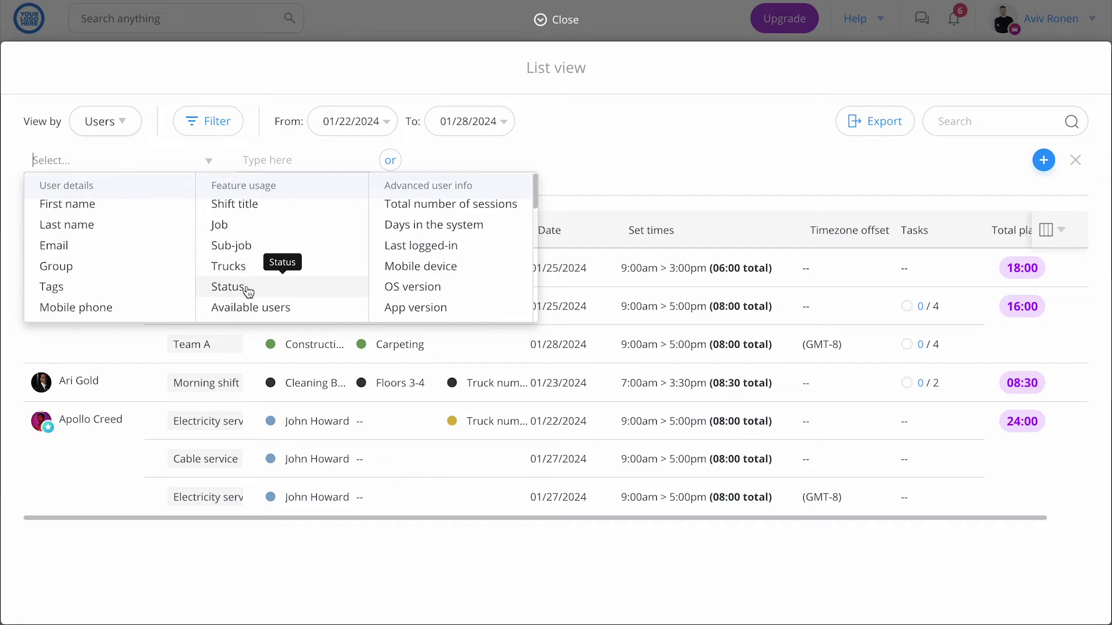
scroll(247, 287, down, 1)
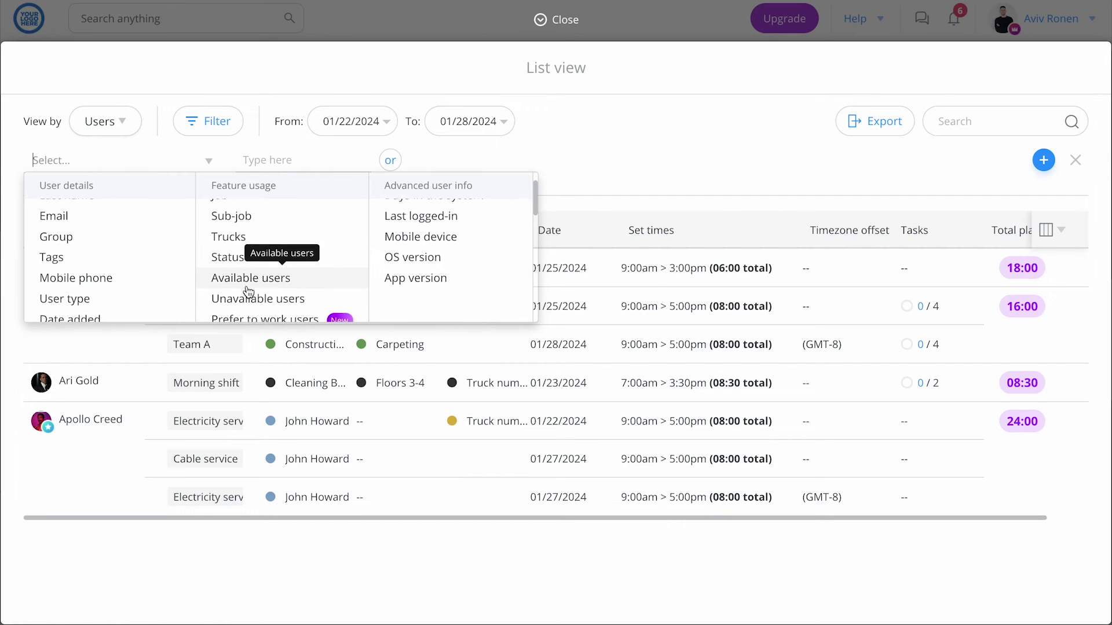
scroll(248, 291, down, 2)
scroll(249, 292, down, 1)
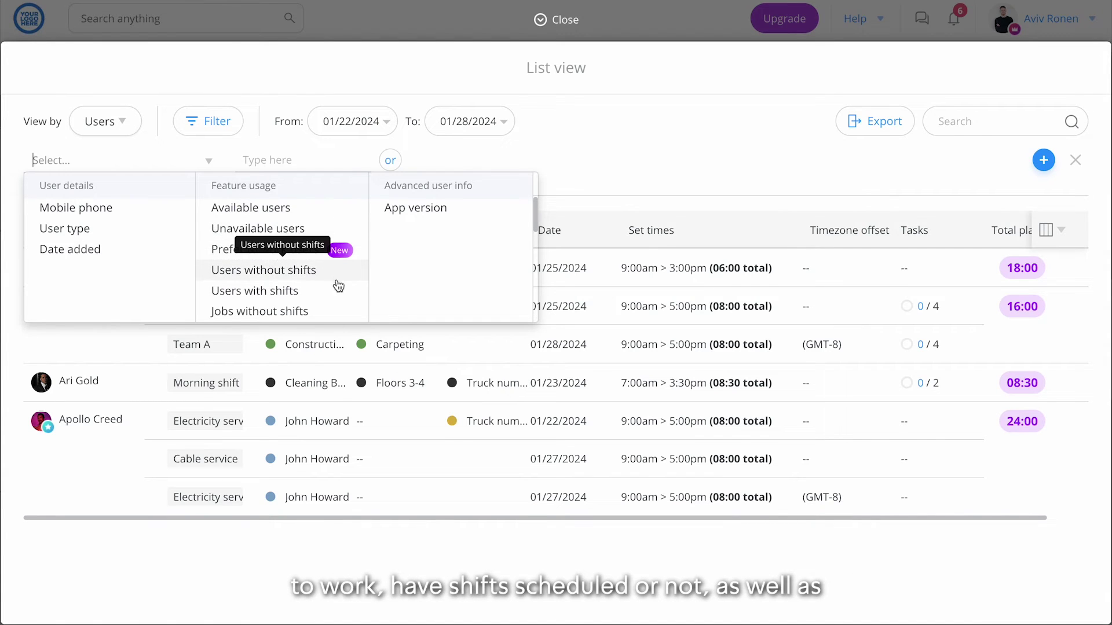
scroll(336, 299, up, 1)
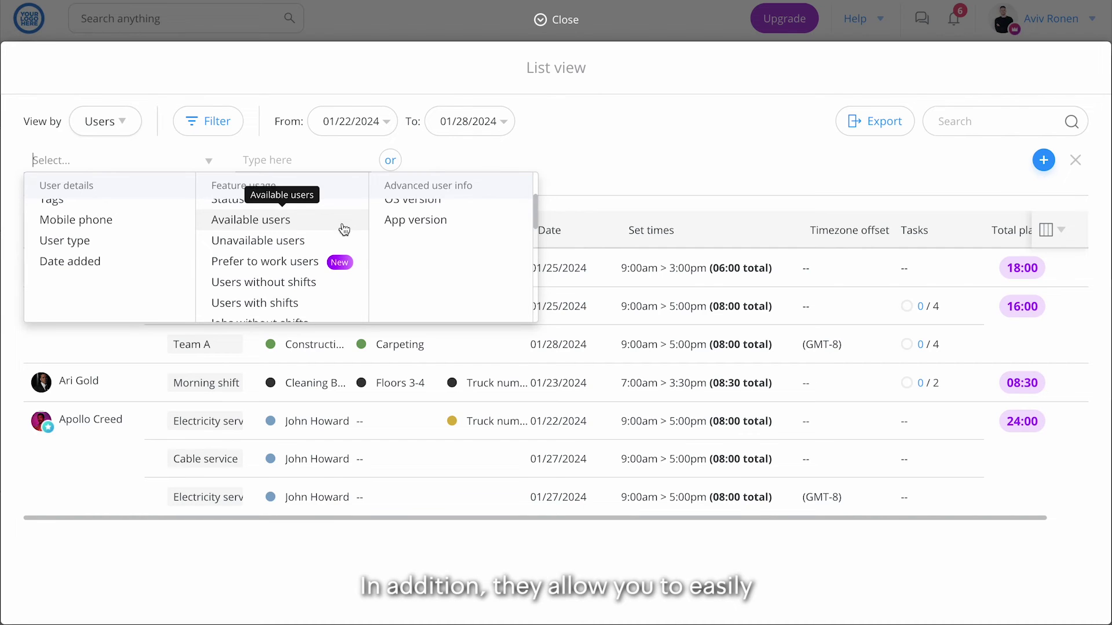
click(341, 223)
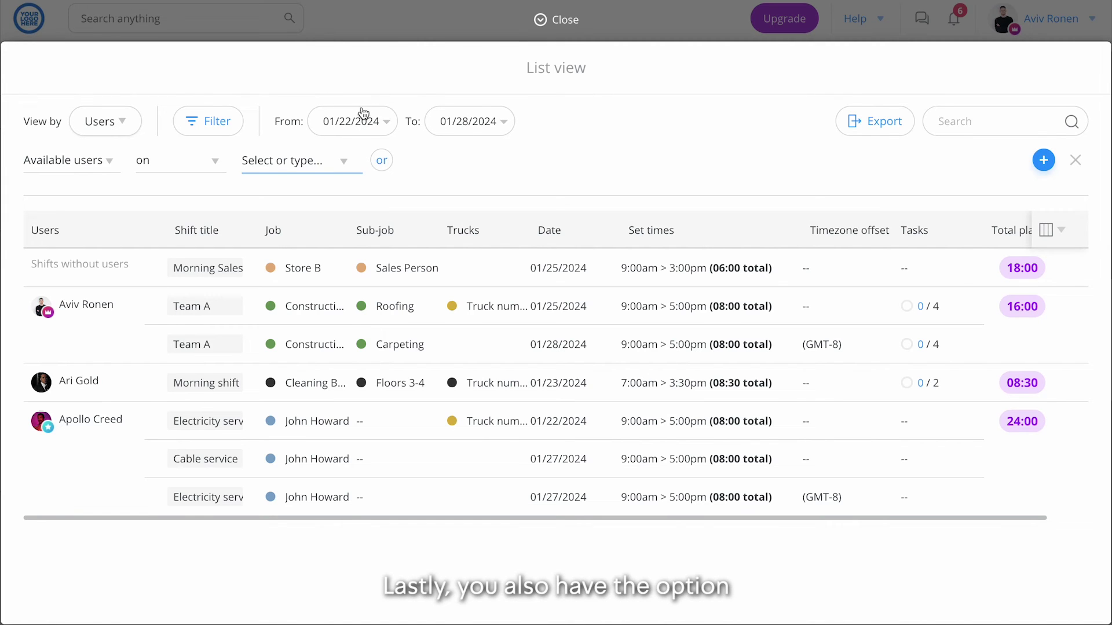
Step: Change the From date to January 1, 2024, extending the range to 01/28/2024
click(365, 130)
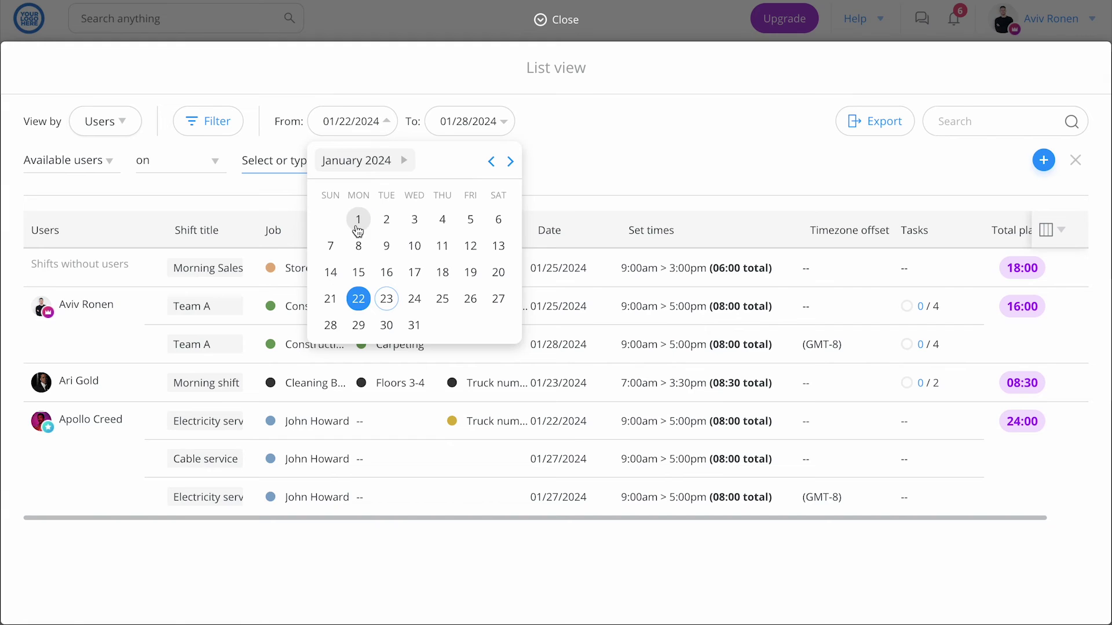
click(359, 219)
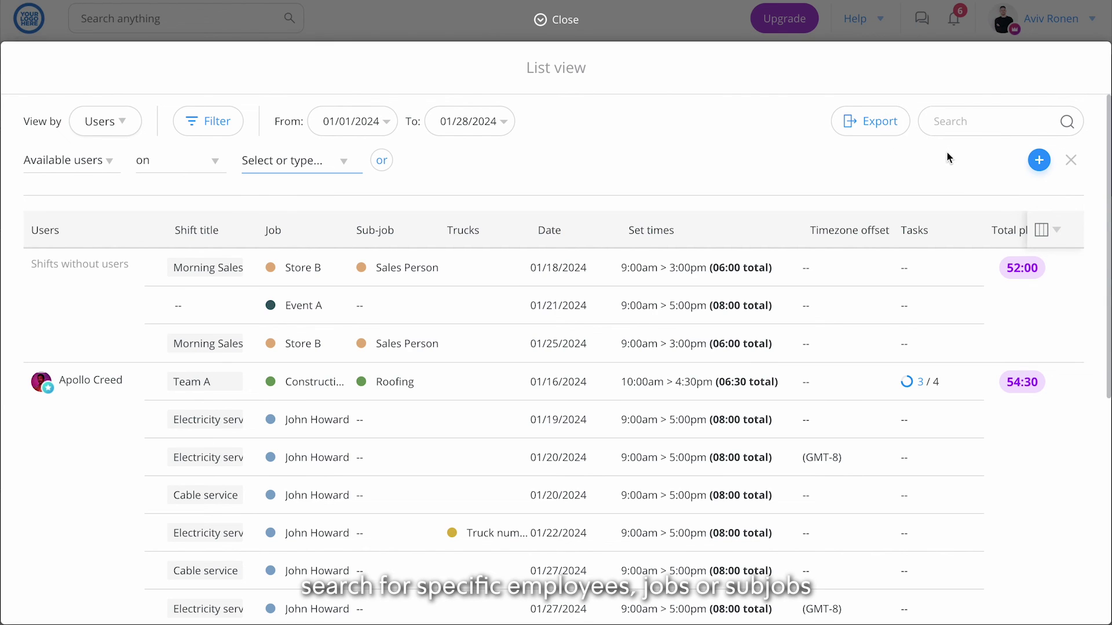
click(1058, 231)
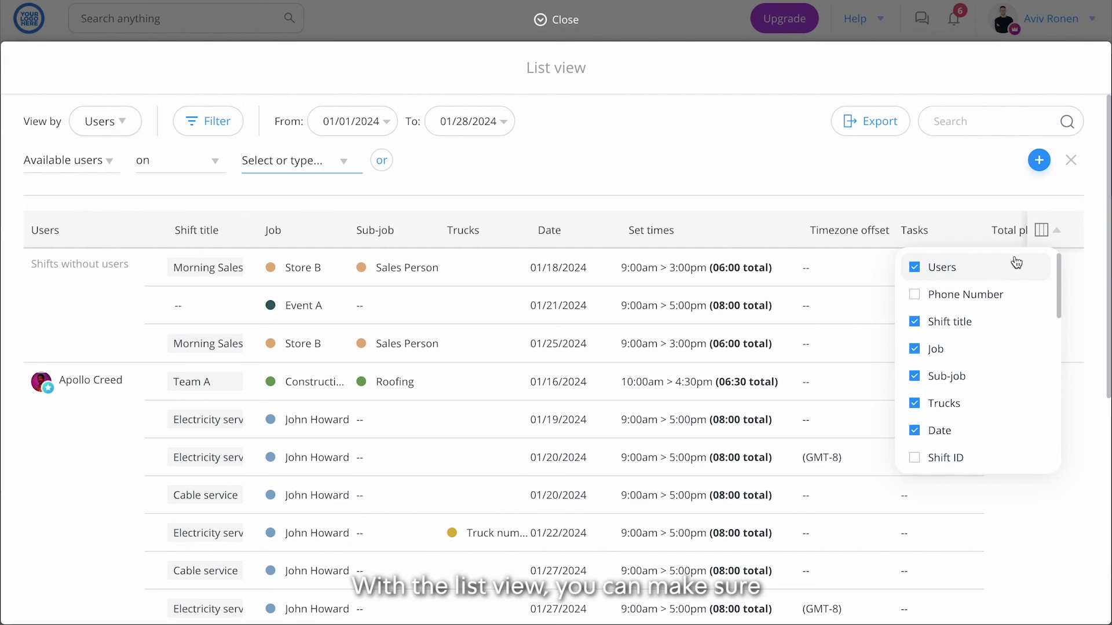
click(932, 351)
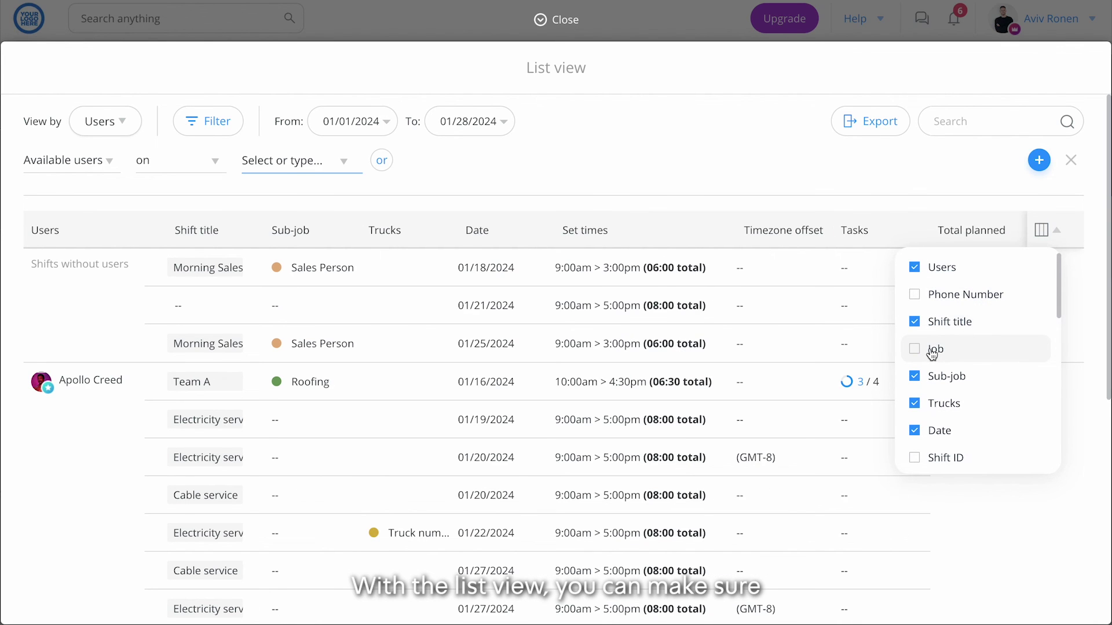
click(931, 351)
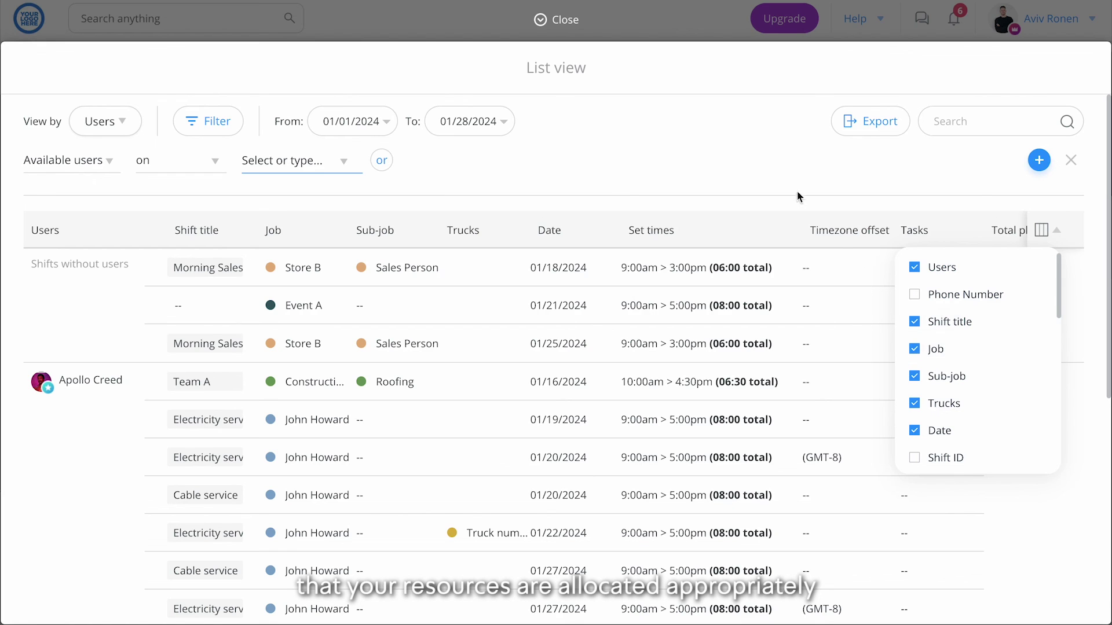
click(771, 160)
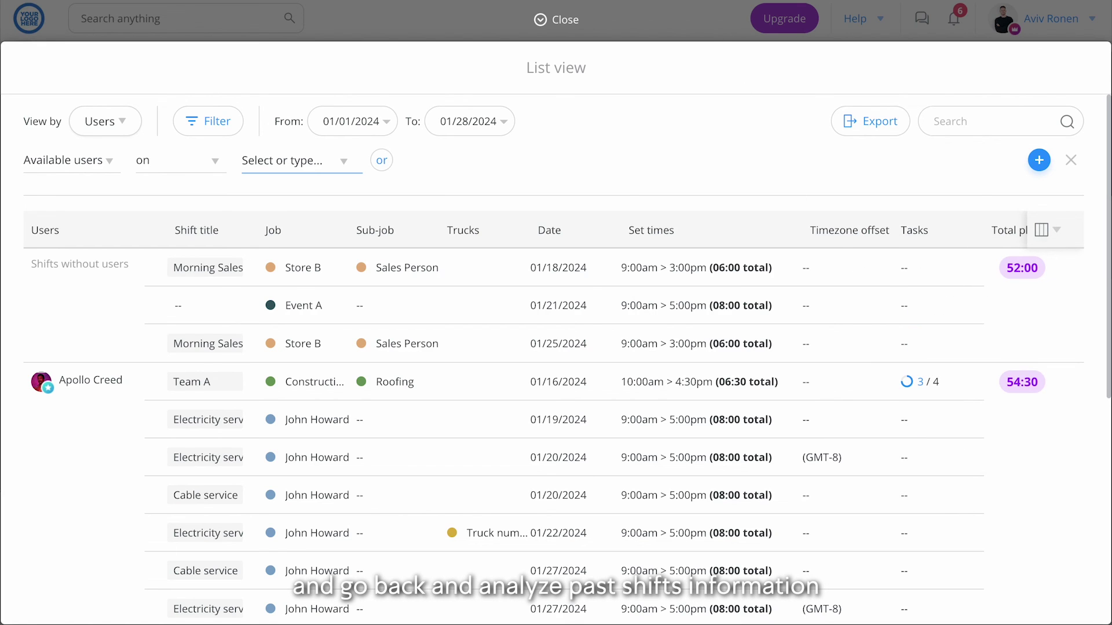